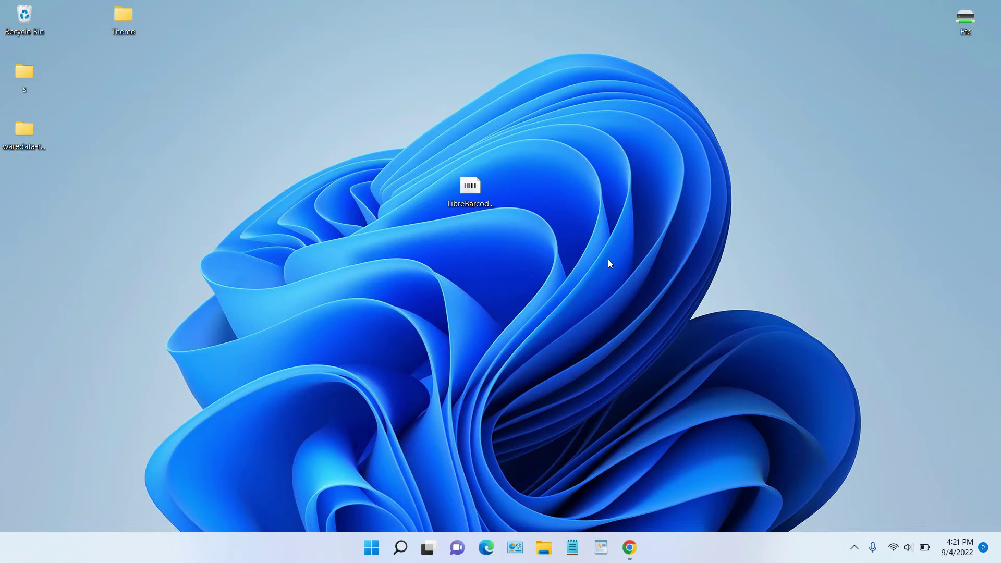
- Install the Libre Barcode 39 font from its font file preview
click(479, 187)
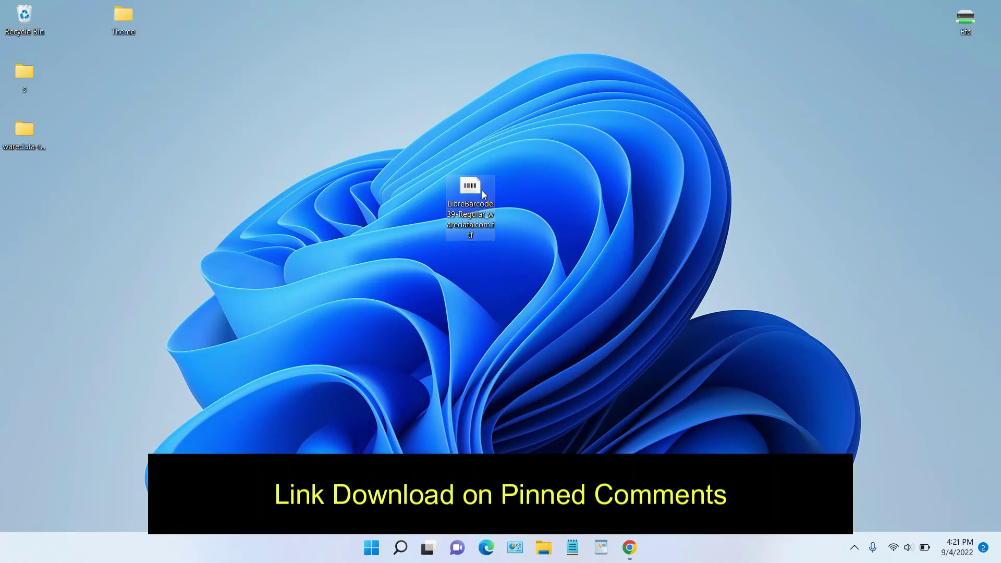
mouse_move(471, 192)
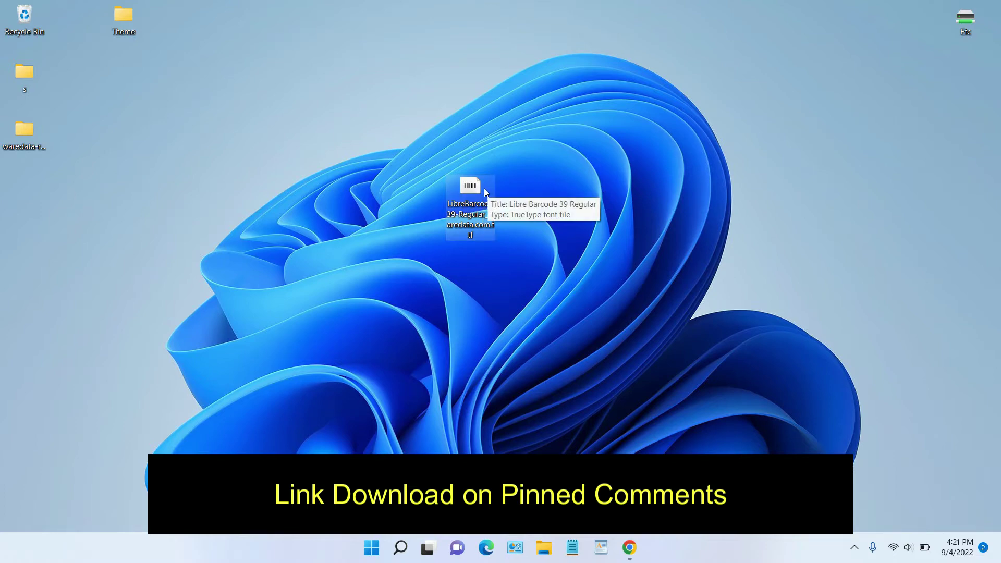
double_click(484, 189)
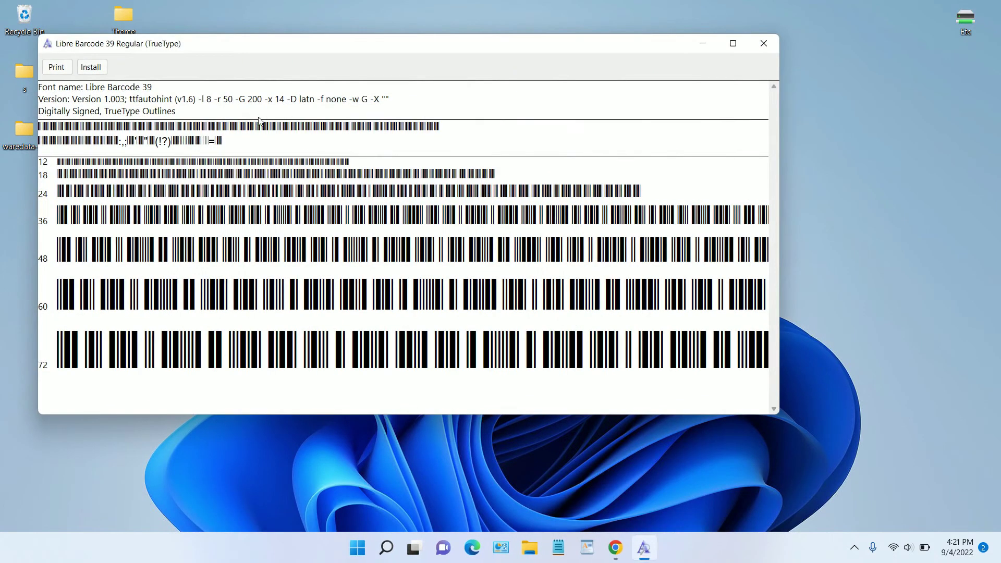
click(92, 67)
click(764, 44)
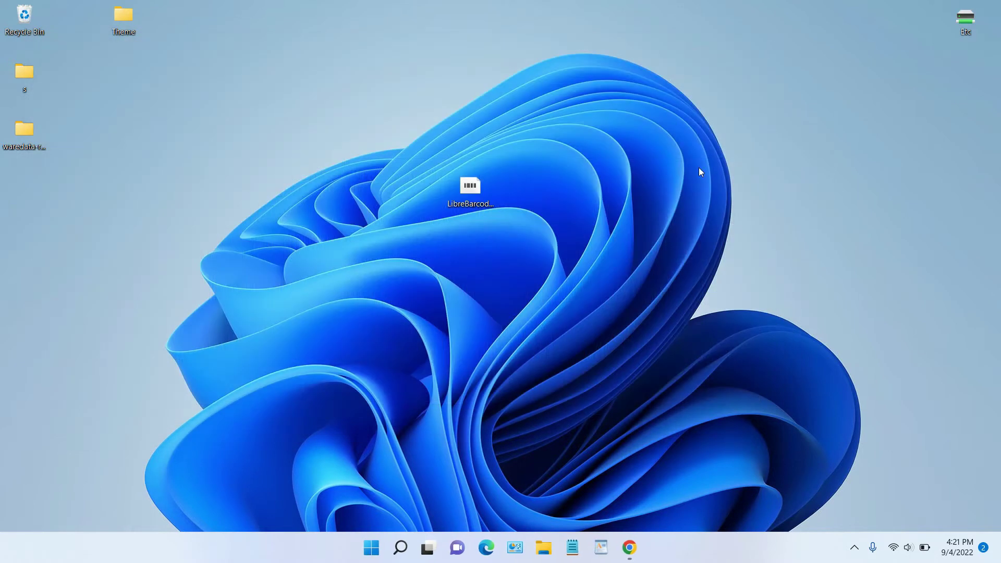
- Launch Excel and start a maximized blank workbook, Book1
click(372, 547)
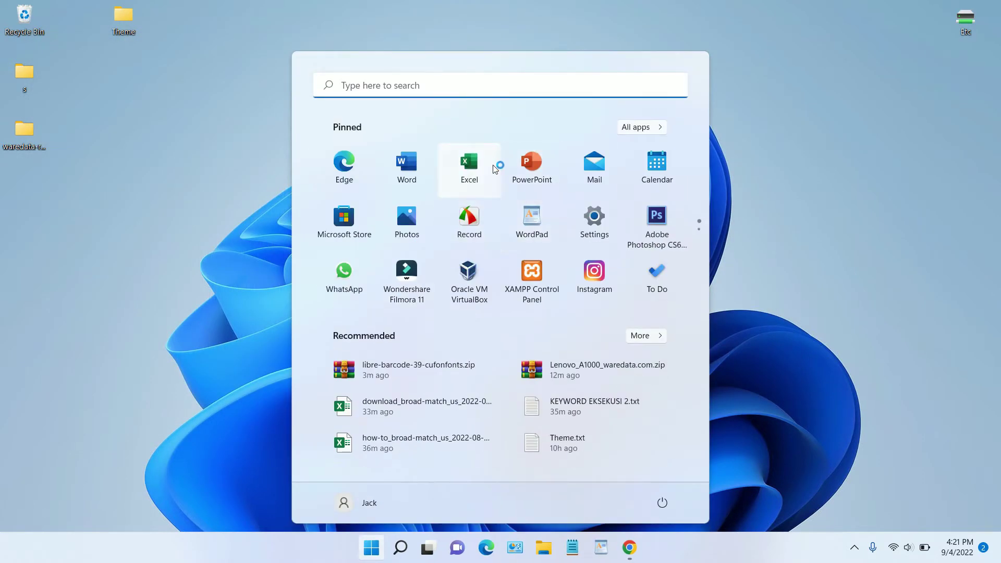
click(495, 163)
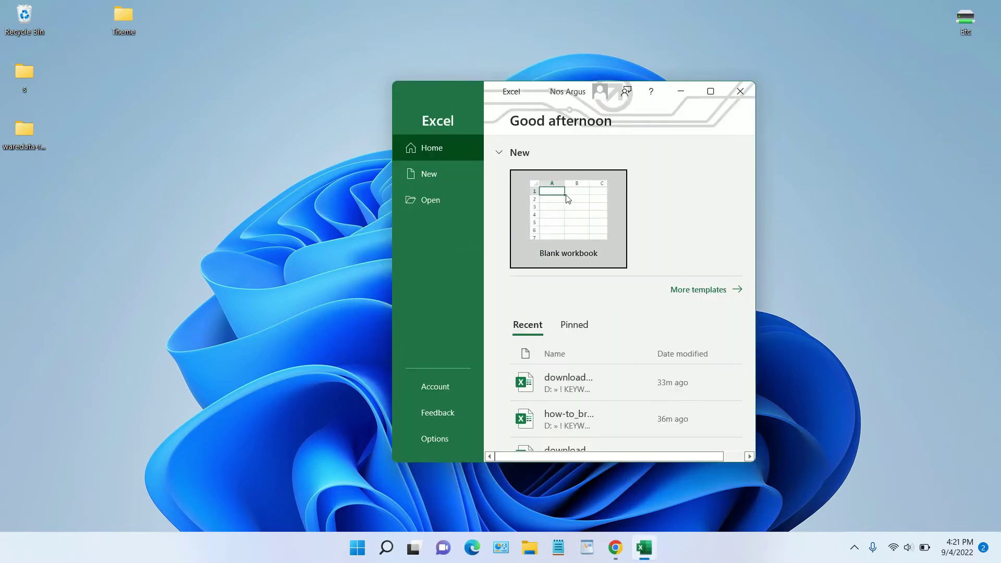
click(567, 197)
click(711, 94)
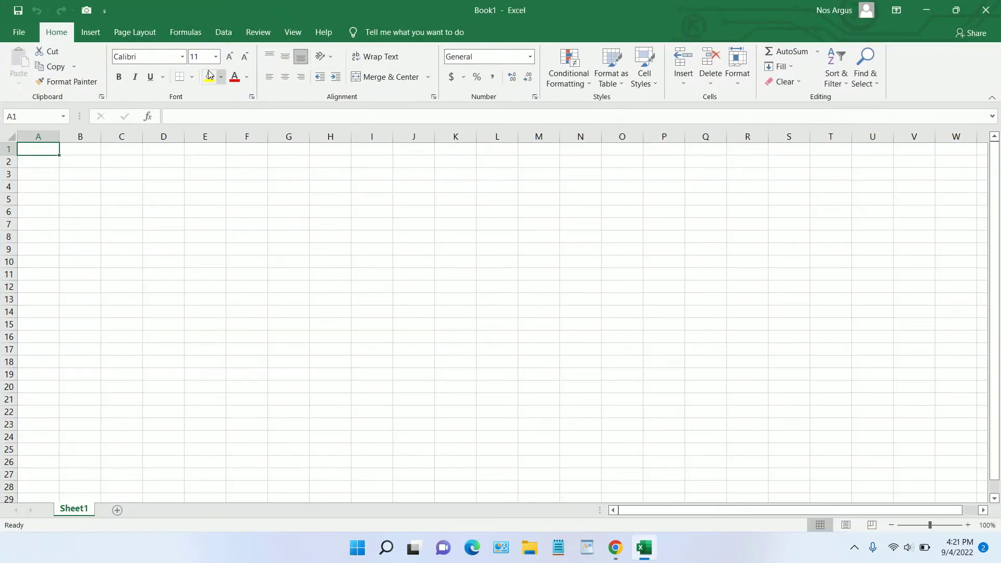
click(182, 58)
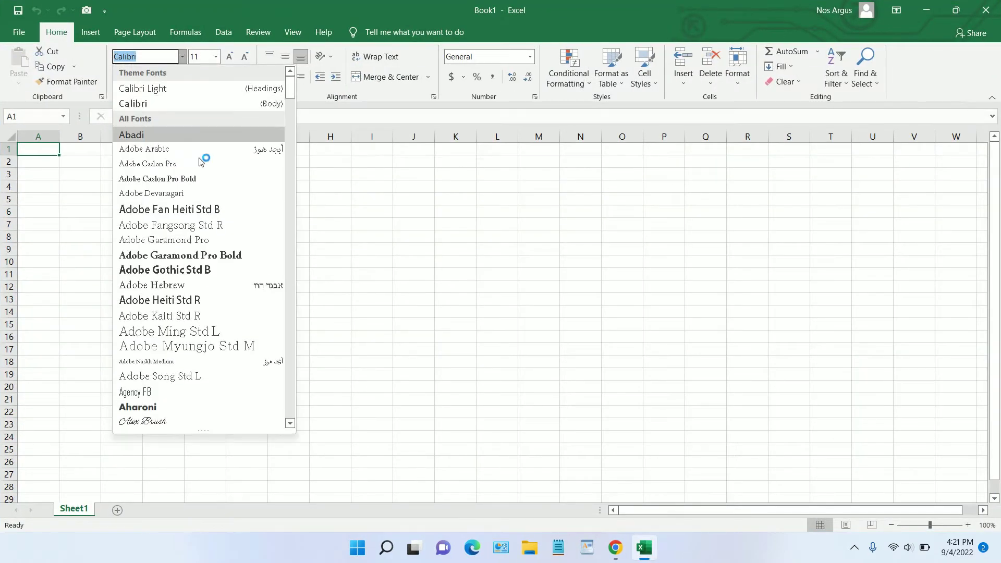
scroll(290, 97, down, 2)
scroll(290, 97, down, 4)
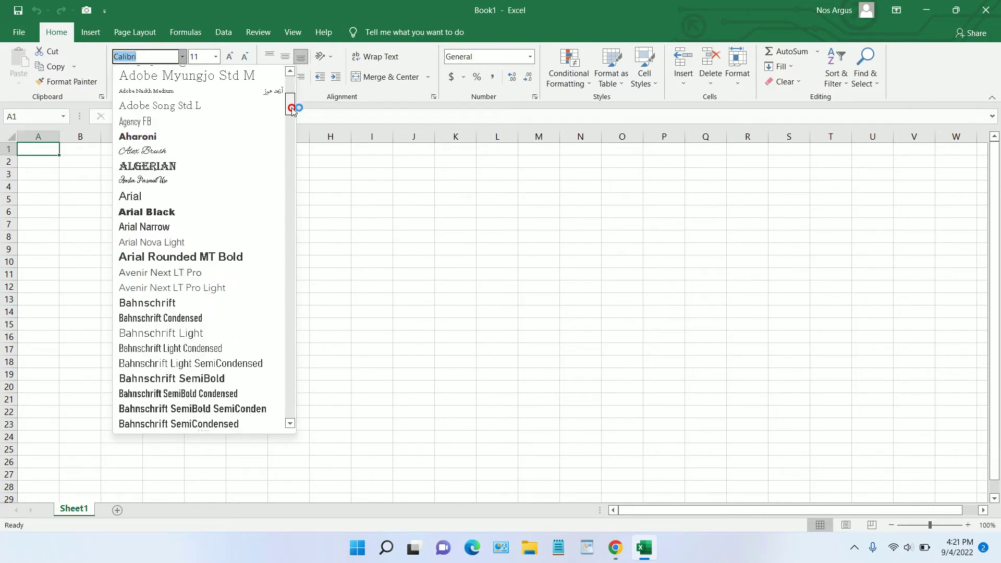
scroll(291, 97, down, 4)
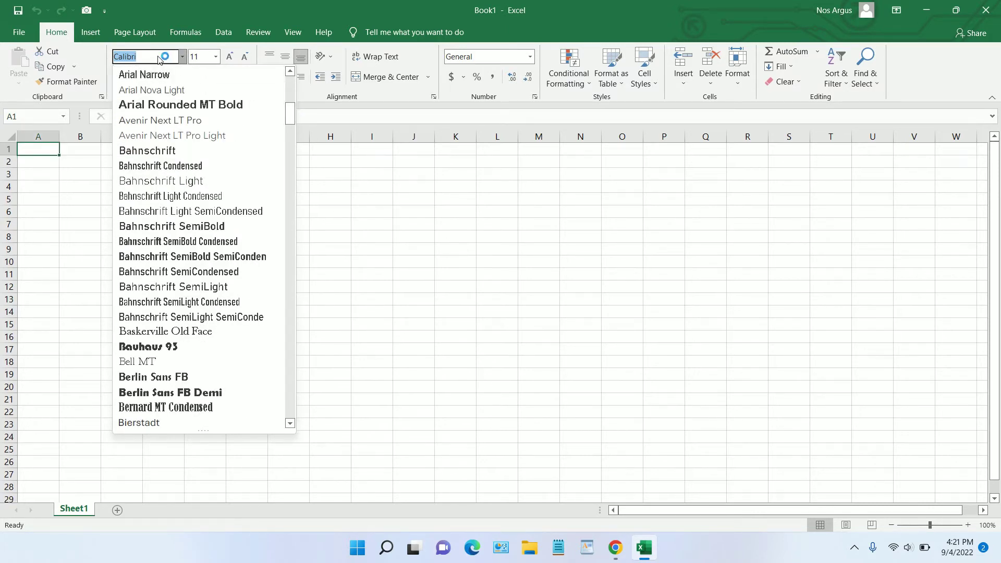
text(Libre Barcode 39)
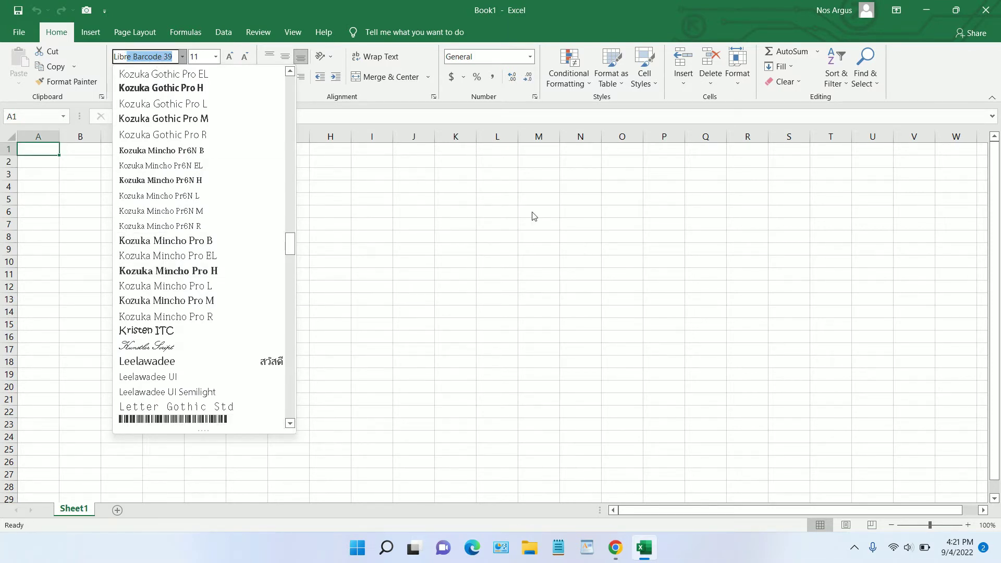
click(491, 188)
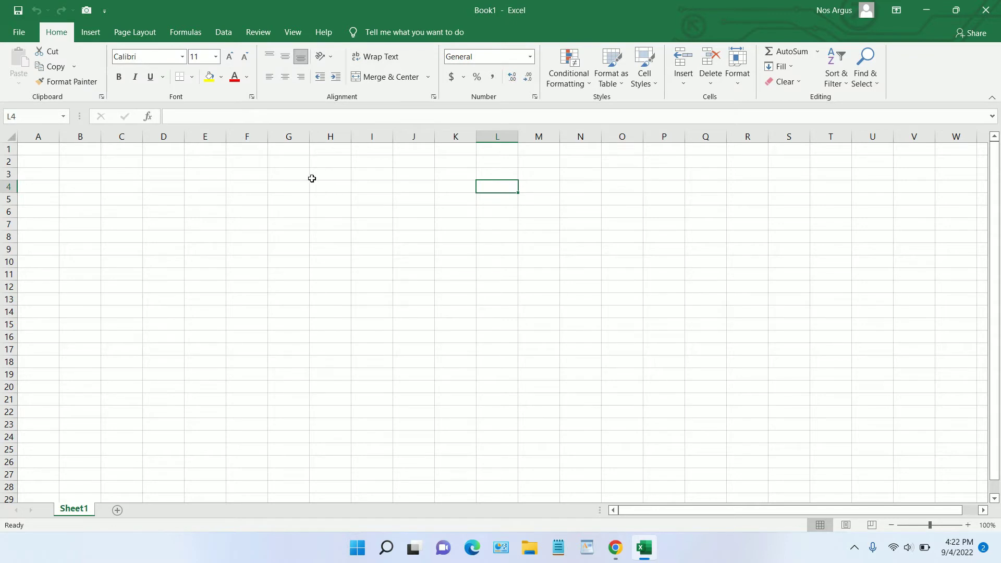
- Give G2:H27 all borders and centre its text horizontally and vertically
mouse_move(290, 162)
mouse_down()
mouse_move(327, 239)
mouse_move(337, 474)
mouse_up()
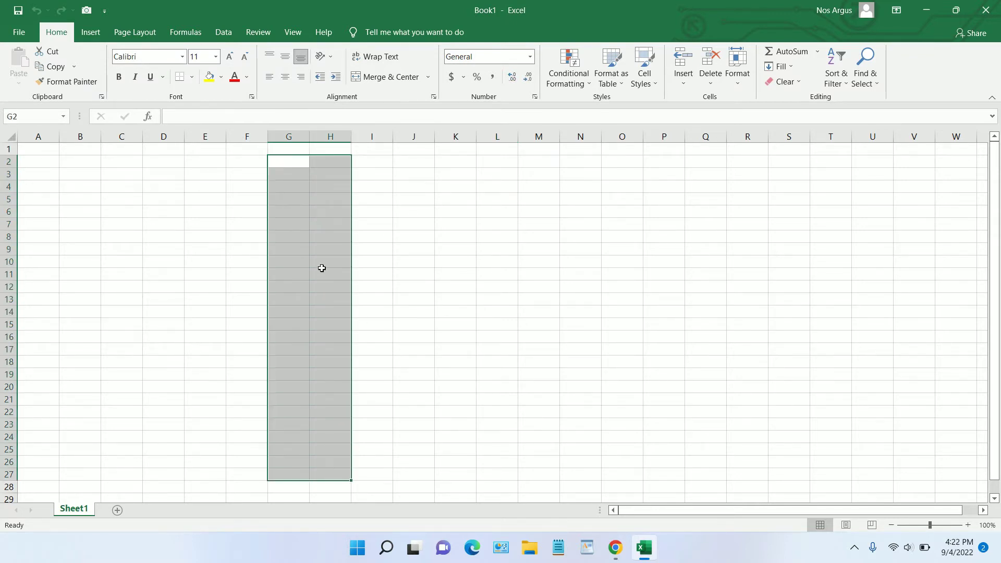
click(192, 79)
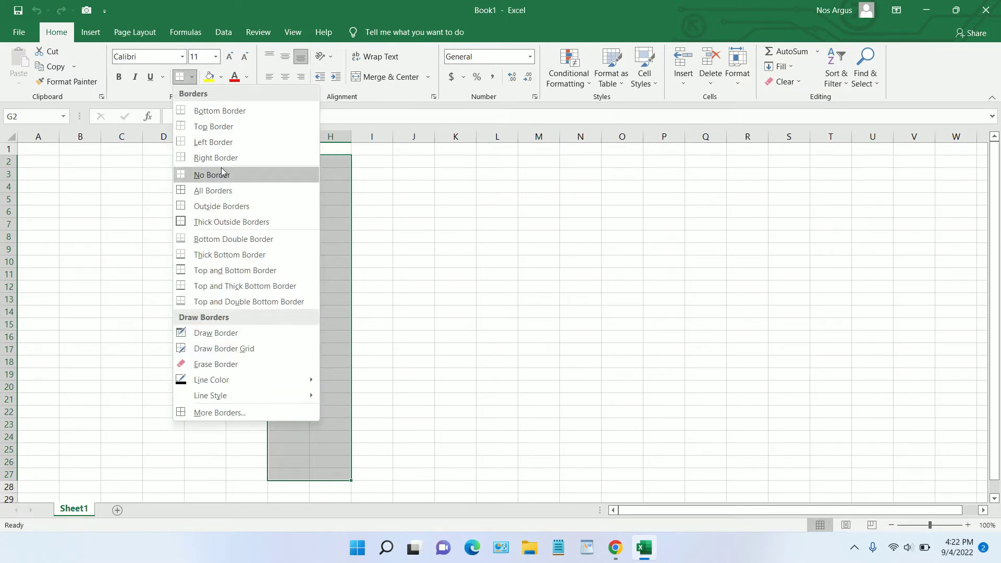
click(219, 190)
click(285, 77)
click(285, 56)
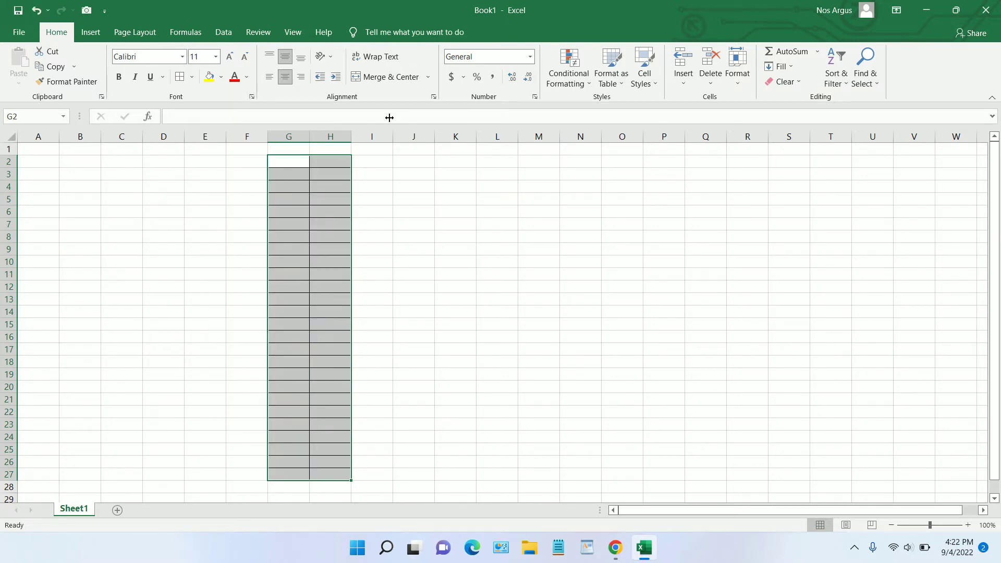
- Widen columns H and G and raise the block's font size to 14
drag(353, 135, 503, 137)
drag(309, 135, 367, 148)
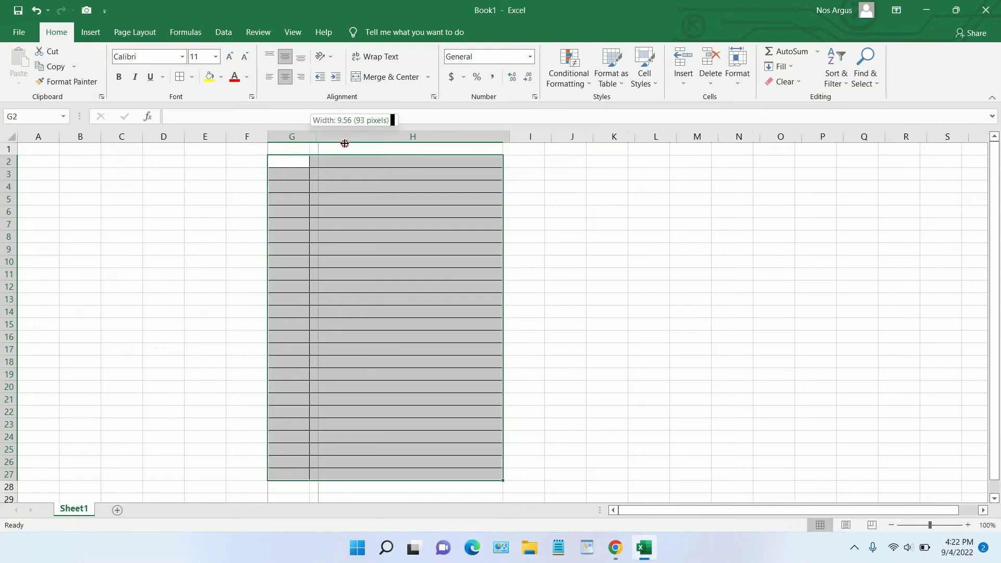
click(231, 56)
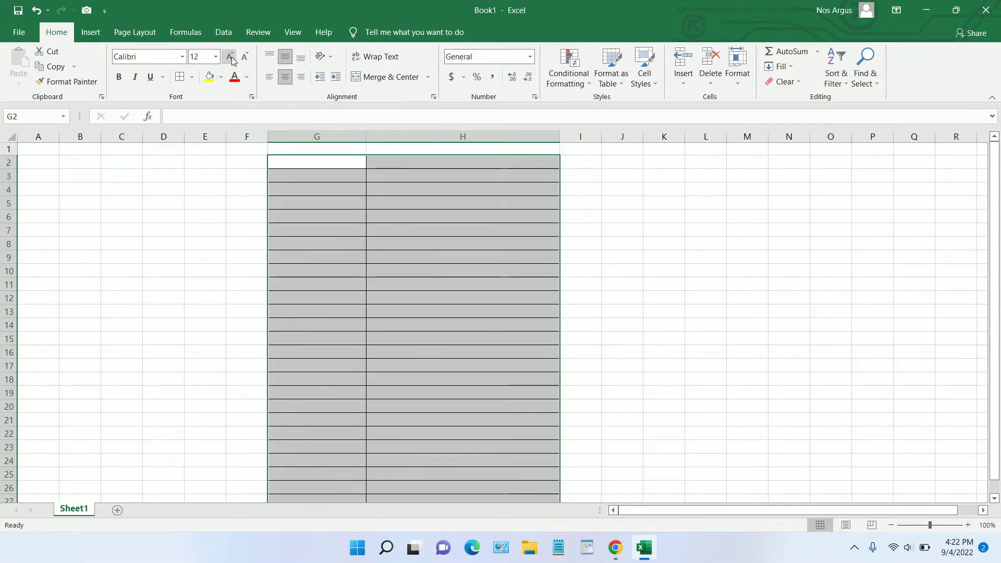
click(231, 57)
click(328, 165)
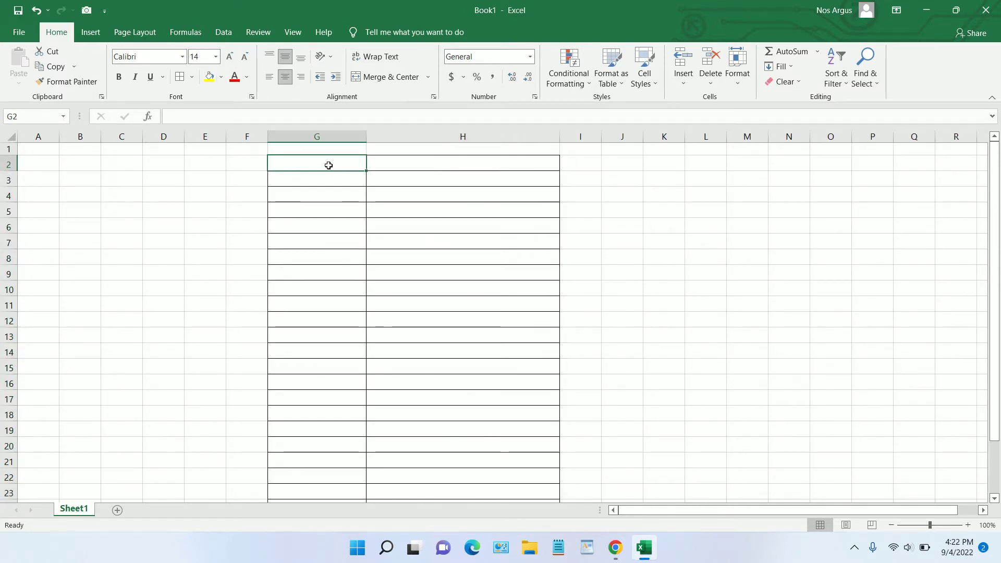
- Enter the first ID 125688 in G2 and copy it
text(125)
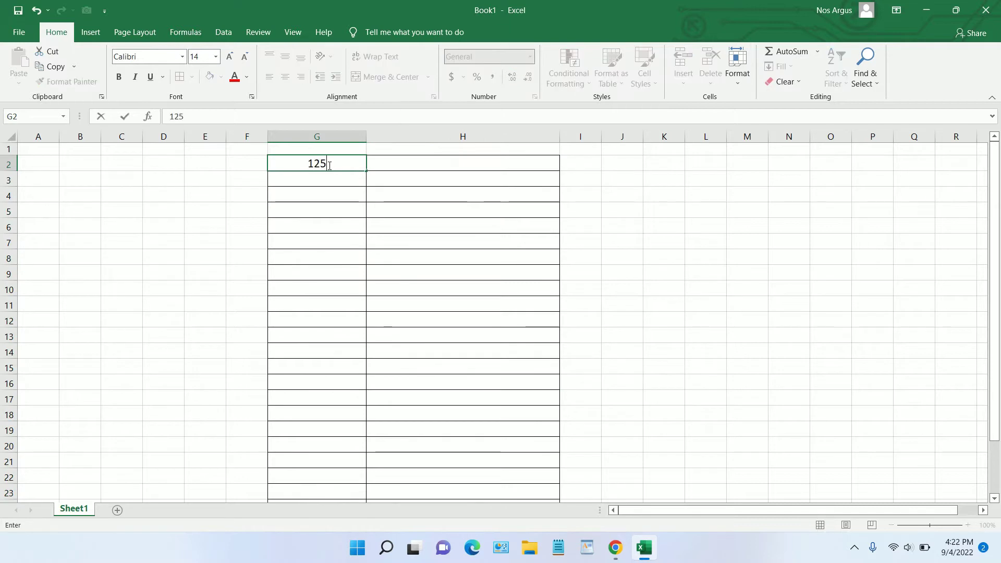
text(688)
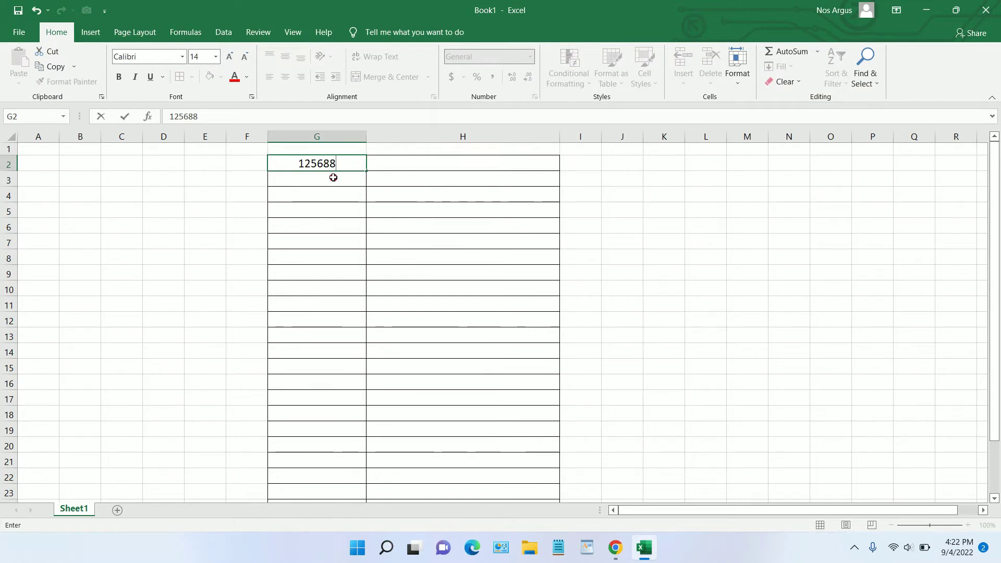
key(Return)
double_click(336, 162)
drag(341, 162, 255, 158)
key(ctrl+c)
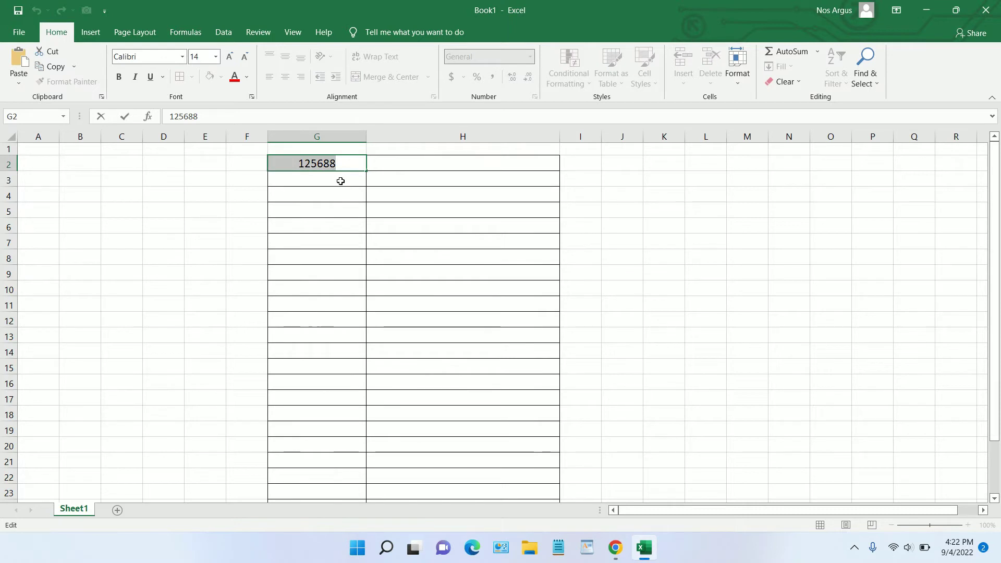
- Put 125689 in G3 and extend the ID series down to G23
click(334, 180)
key(ctrl+v)
key(BackSpace)
text(9)
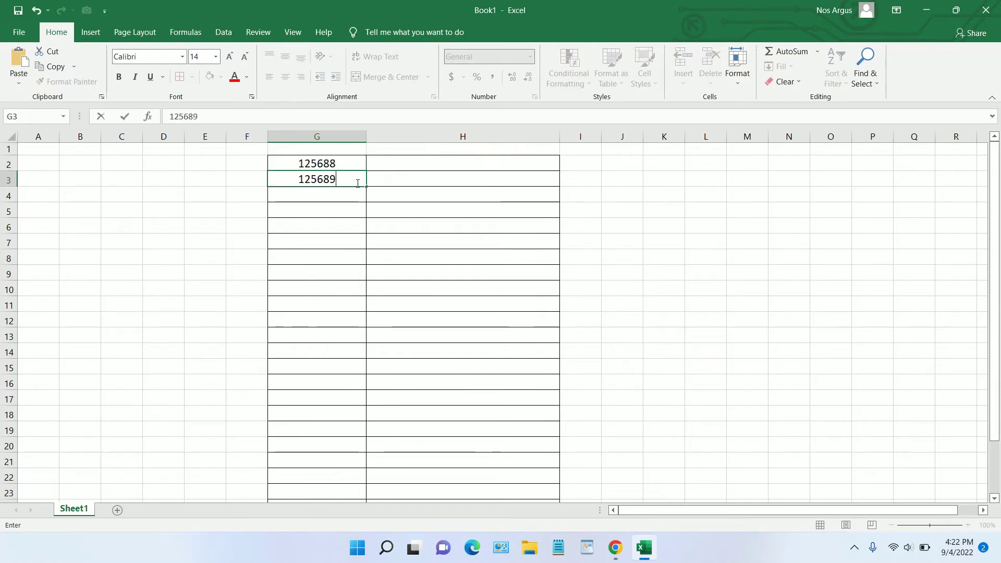
key(Return)
drag(340, 164, 355, 497)
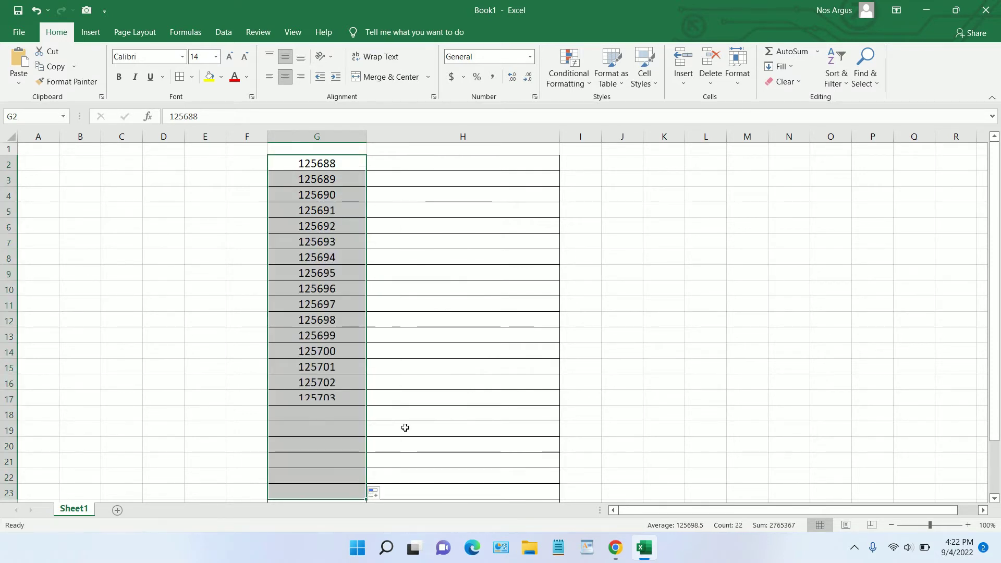
click(467, 162)
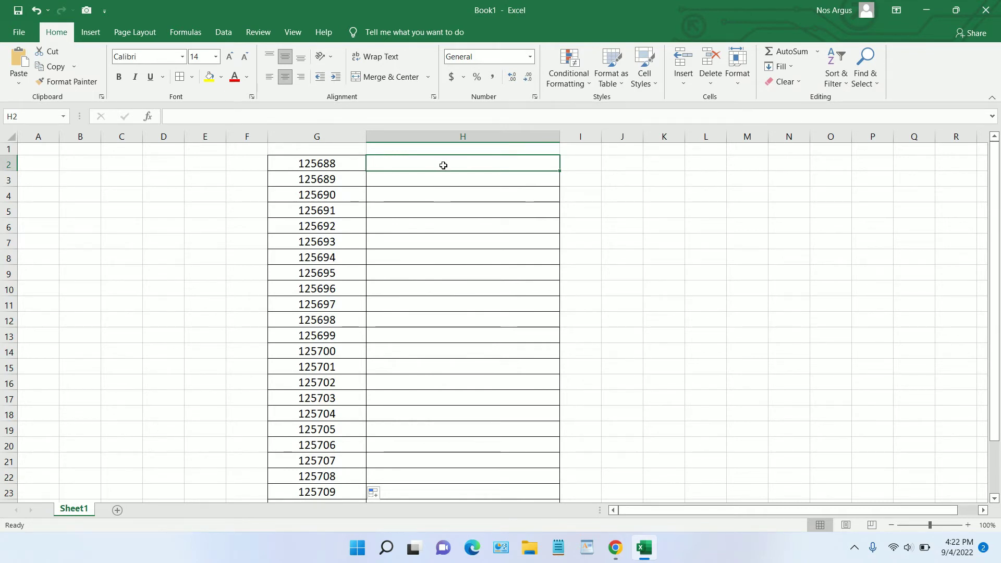
- Enter the formula ="*"&G2&"*" in H2 so it displays *125688*
text(=)
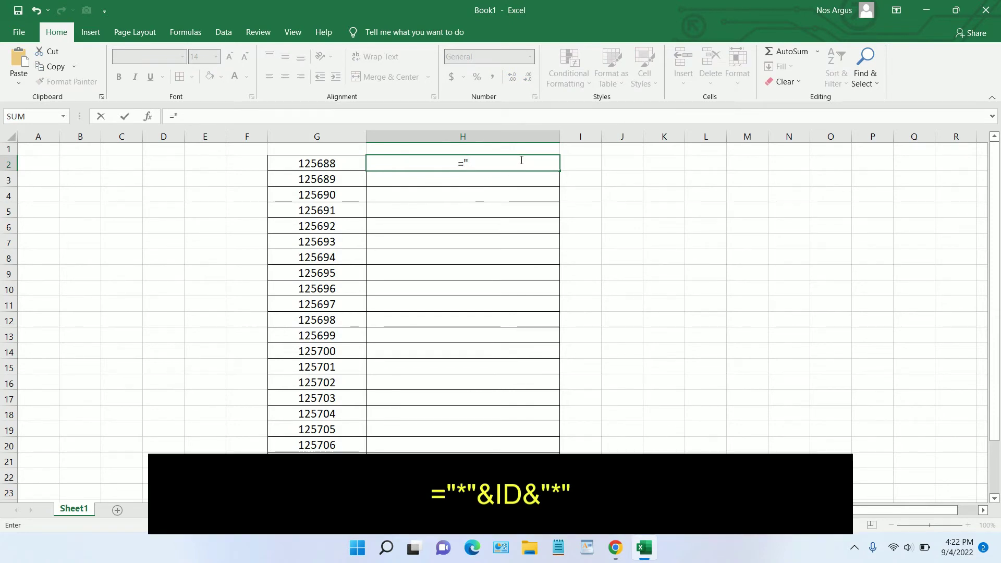
text(*)
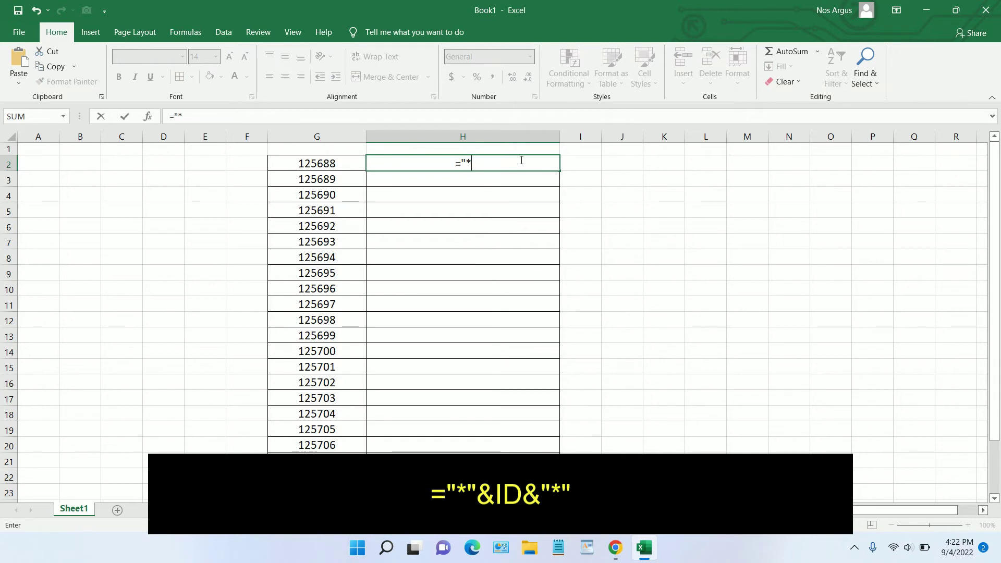
text("&)
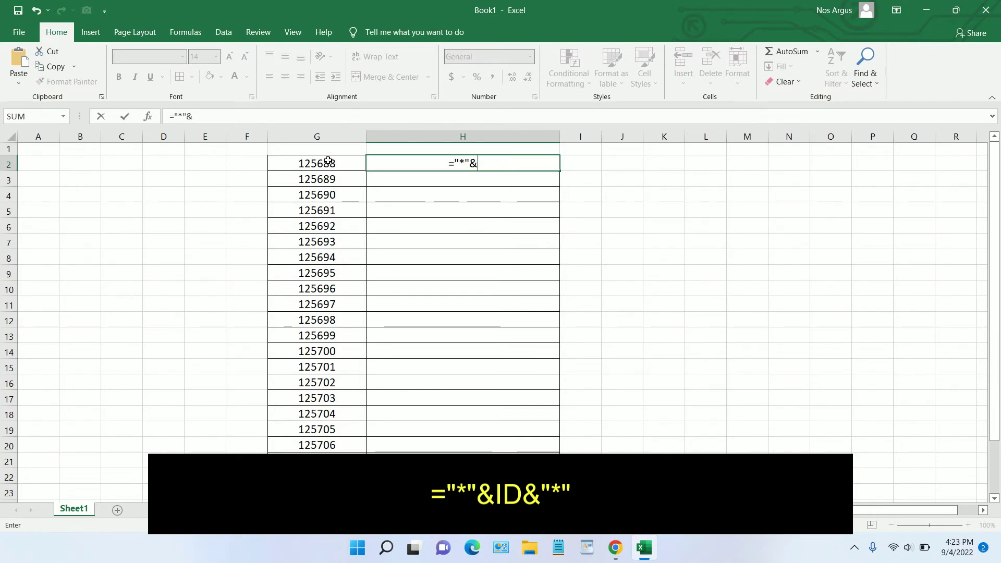
click(329, 161)
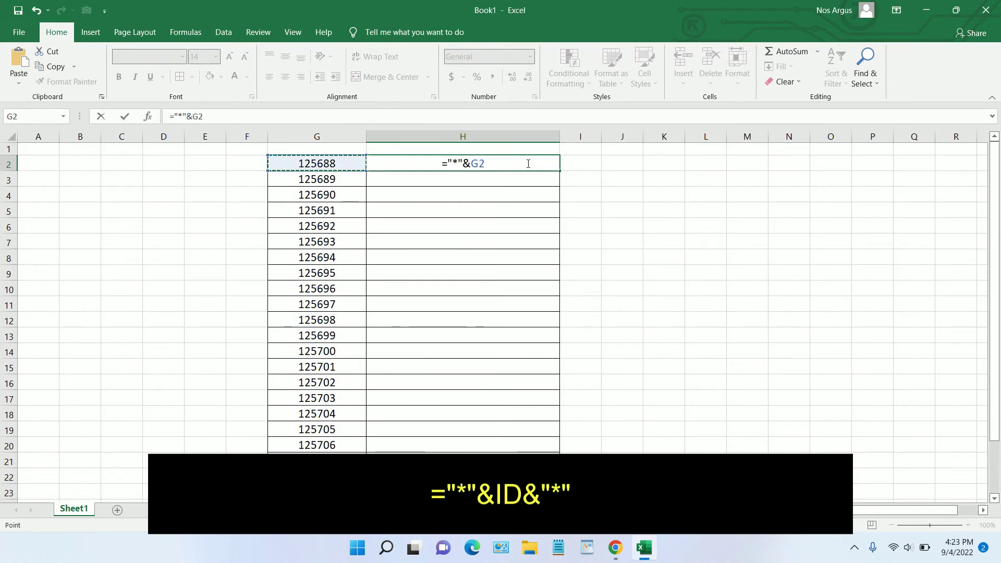
text(&)
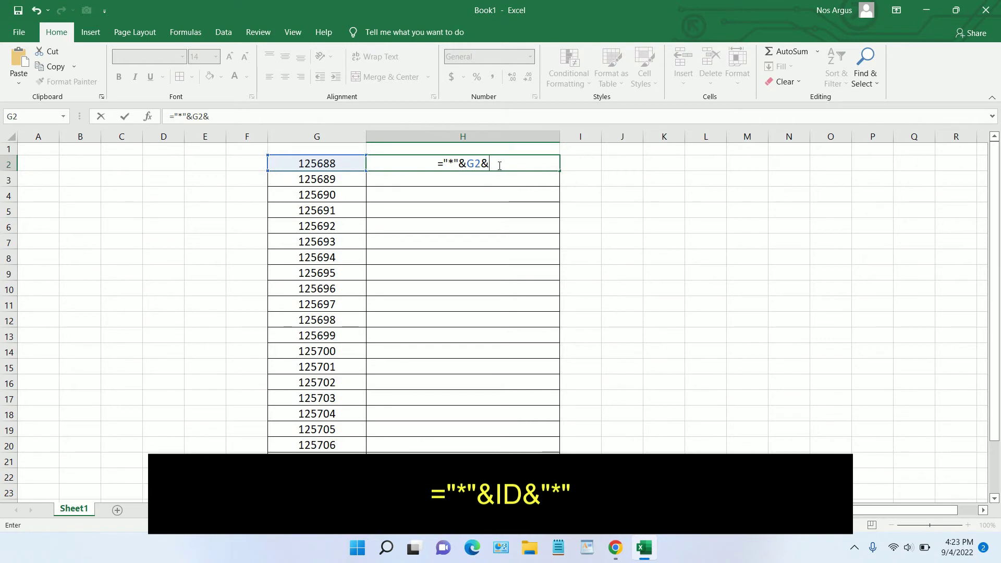
text(")
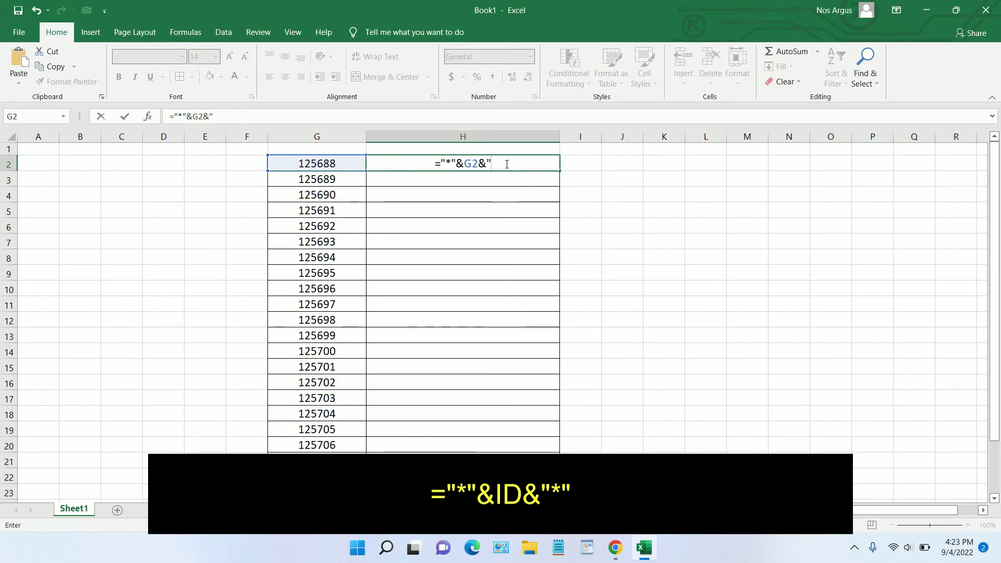
text(*)
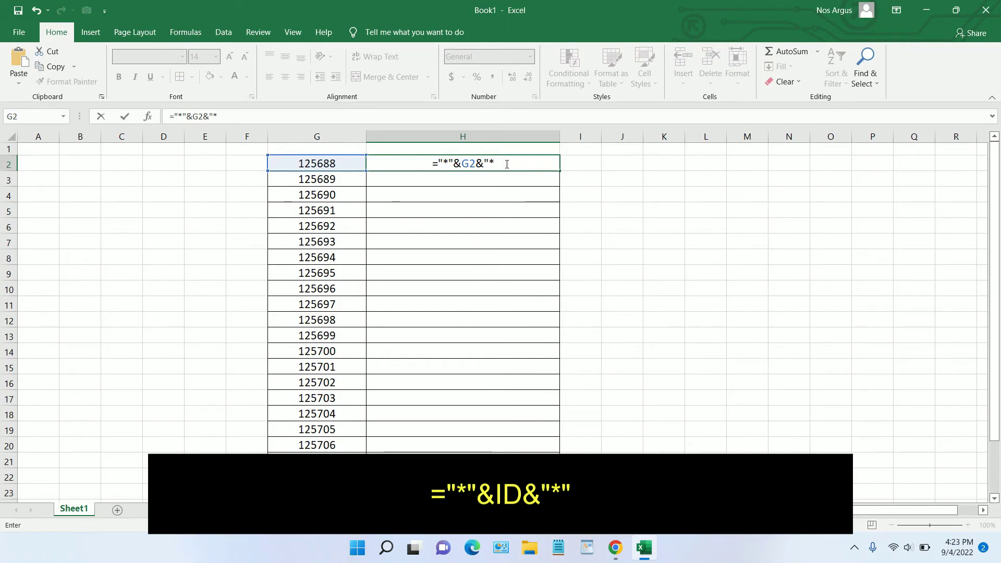
text(")
click(580, 165)
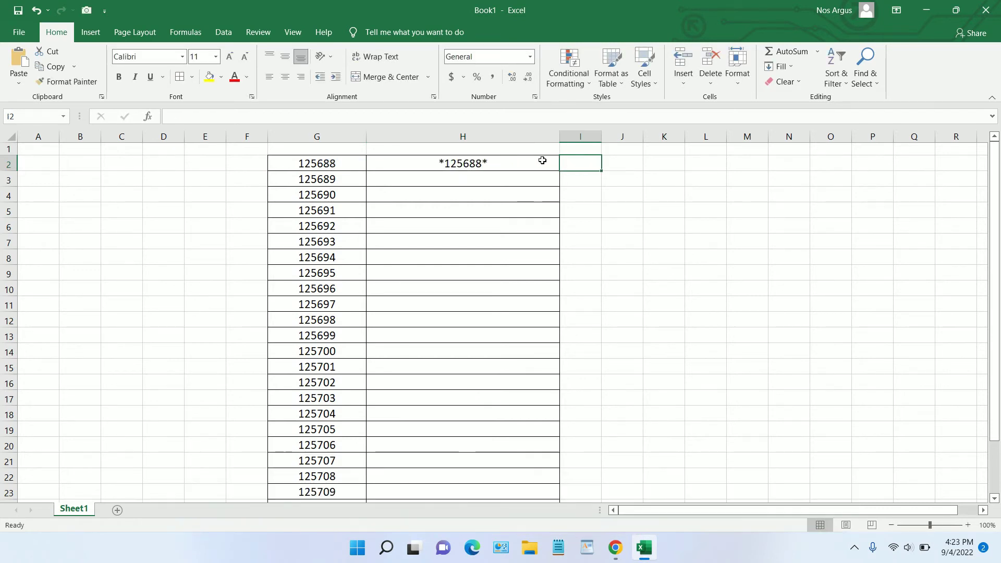
- Change cell H2's font to Libre Barcode 39
click(516, 161)
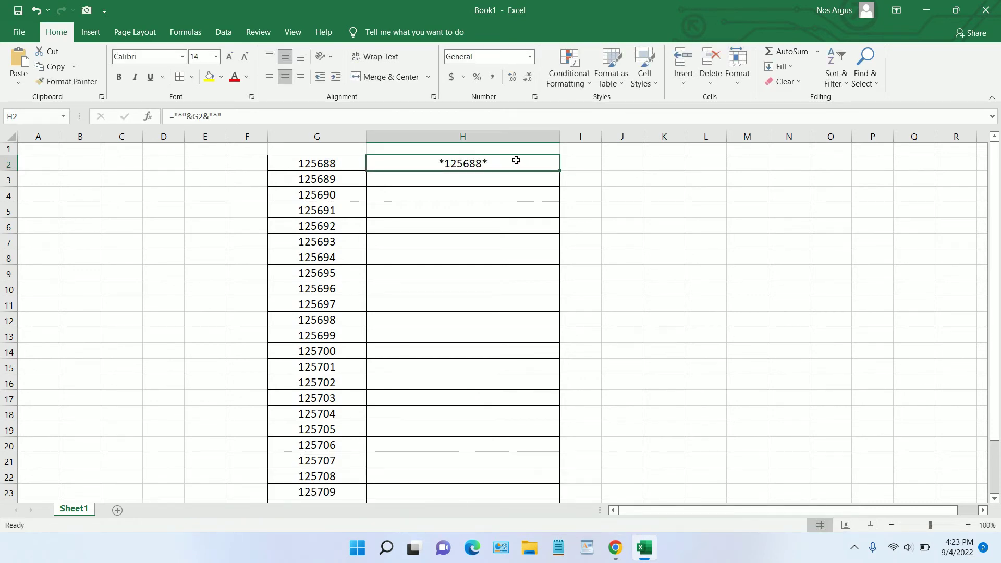
click(182, 57)
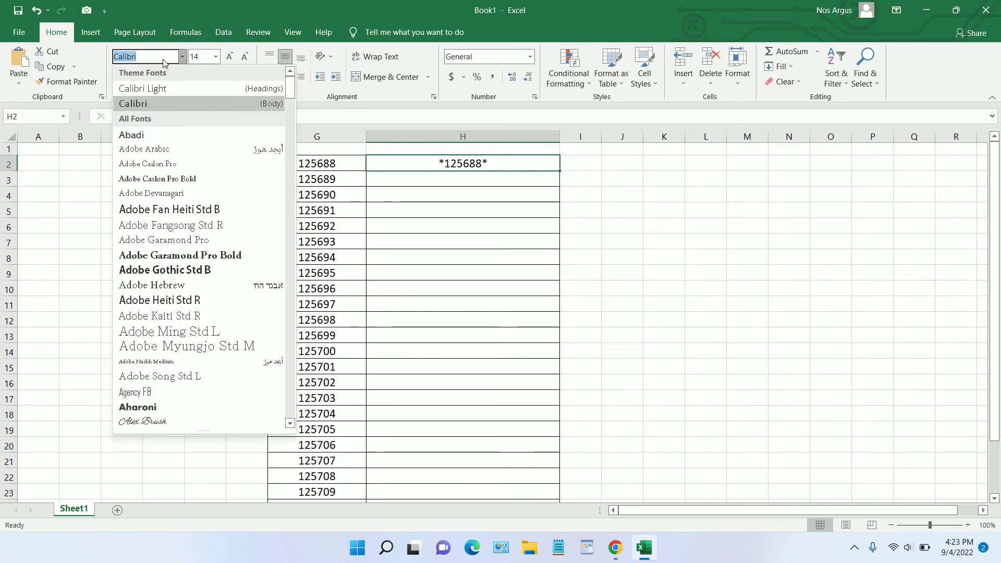
text(Libre Barcode 39)
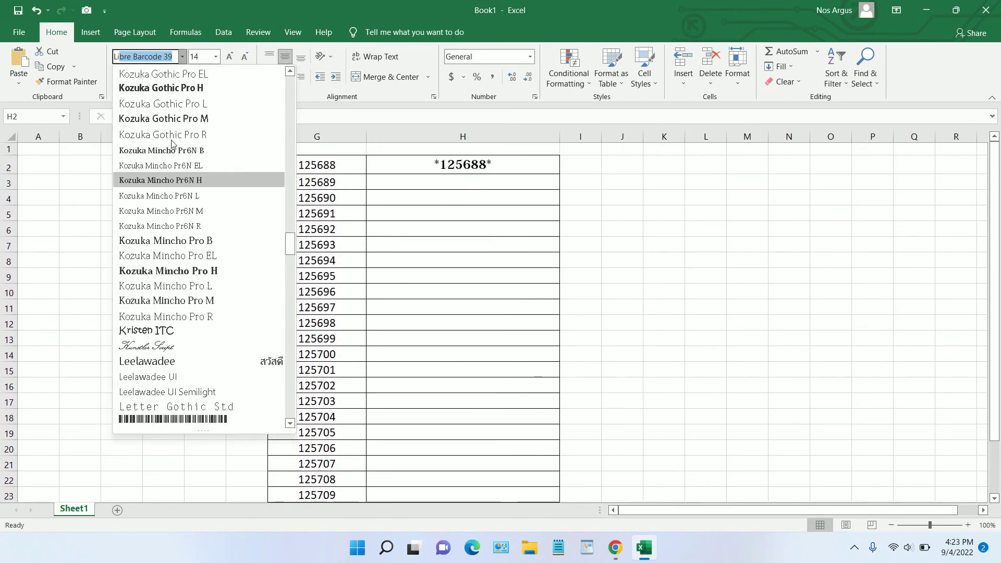
key(Return)
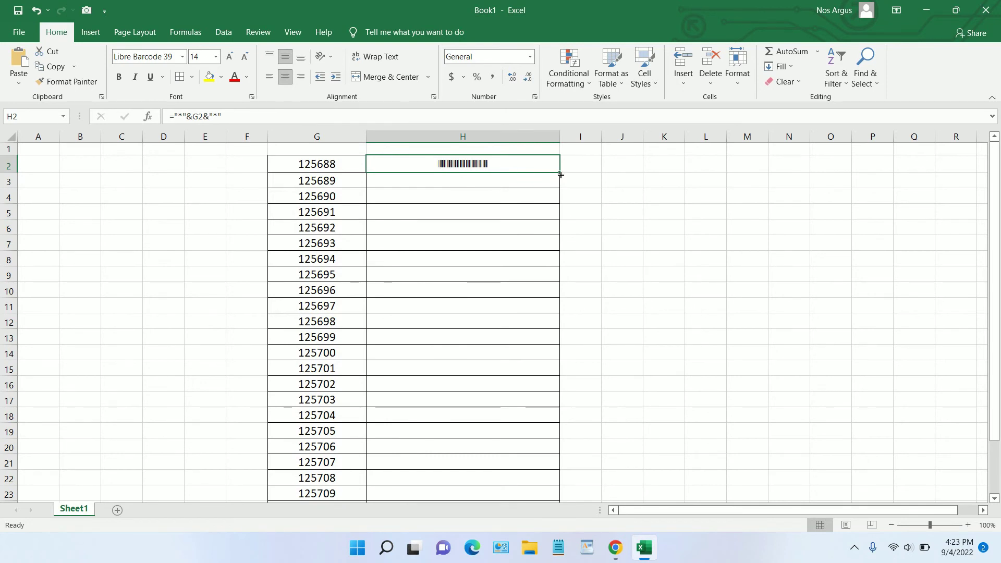
- Fill the barcode formula down to H23 and check the copies in H3, H4 and H7
drag(561, 174, 546, 514)
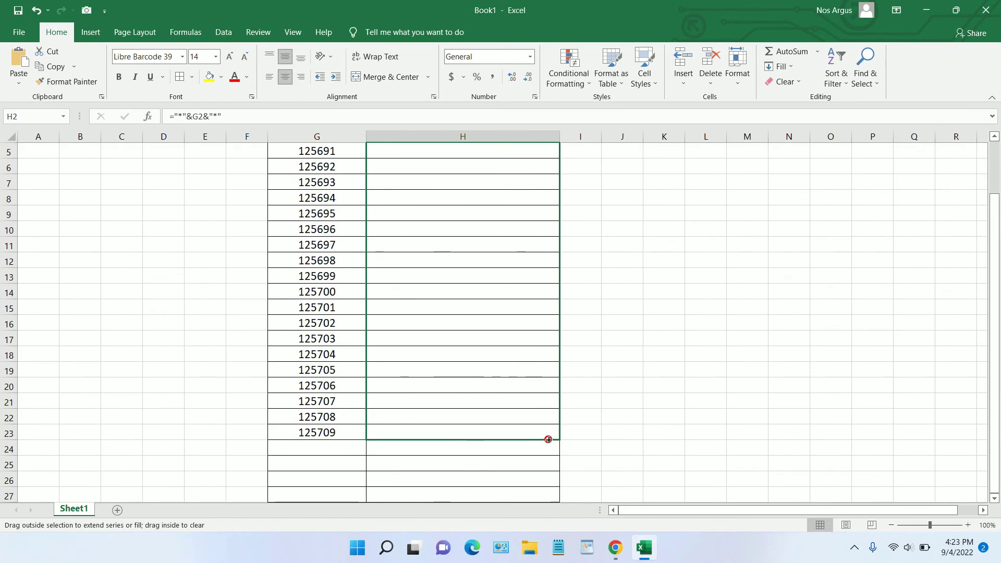
drag(547, 514, 548, 443)
click(498, 186)
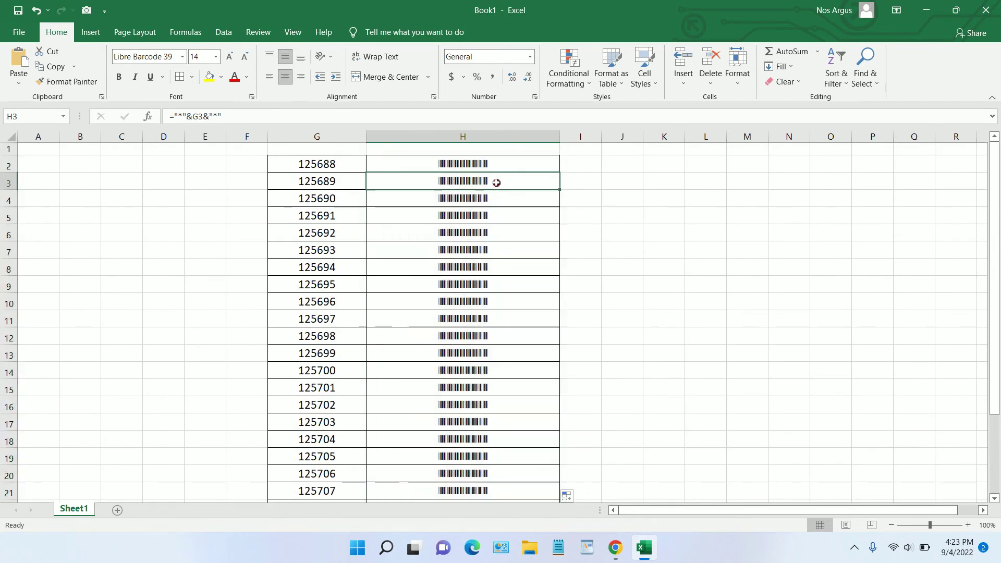
click(497, 198)
click(494, 248)
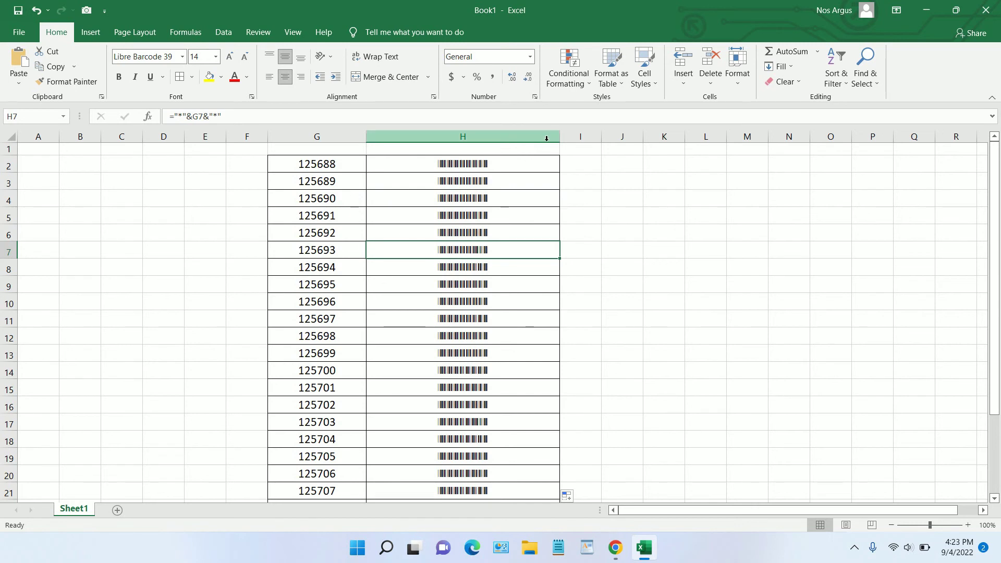
- Select the barcode cells H2 through H23
click(465, 162)
scroll(464, 188, down, 3)
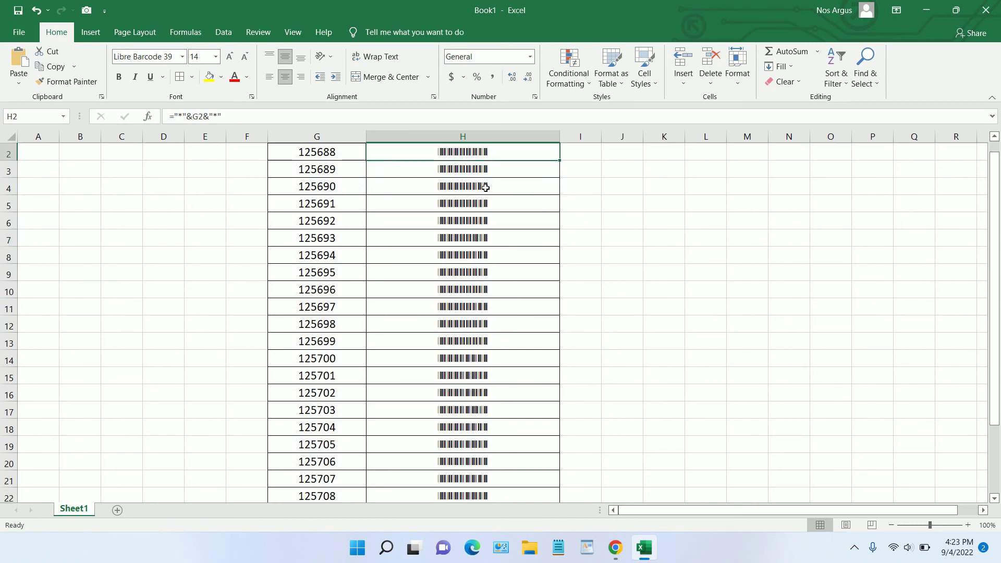
shift+click(484, 375)
scroll(577, 331, up, 3)
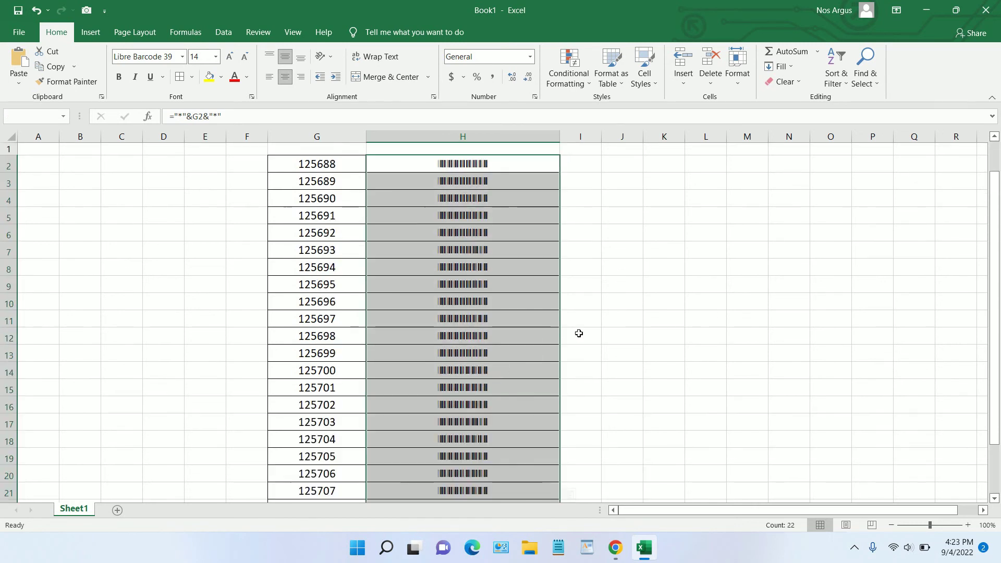
- Enlarge the H2:H23 barcodes to 72 pt and widen column H to fit
click(230, 56)
click(230, 56)
click(229, 56)
click(230, 57)
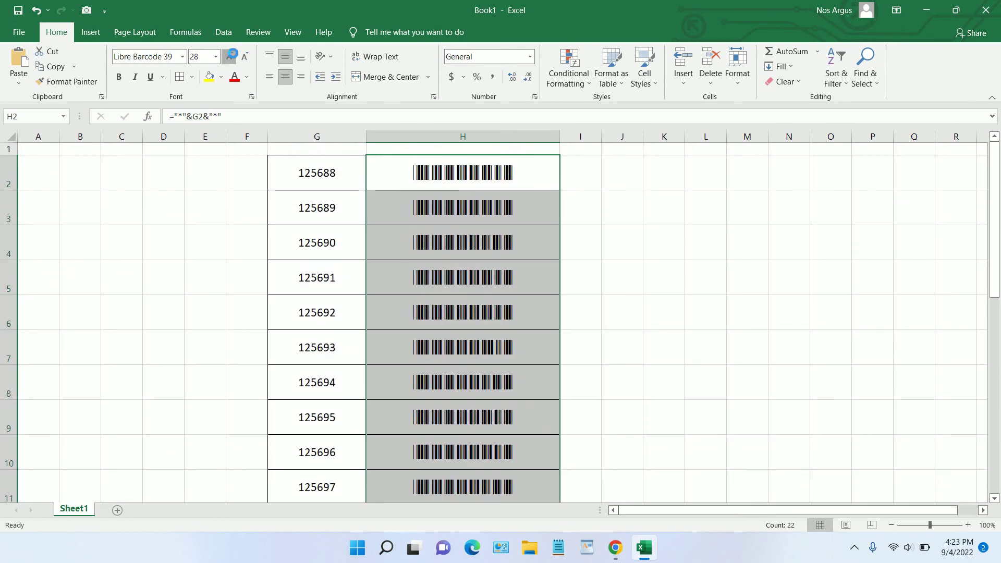
click(230, 56)
click(230, 56)
click(230, 56)
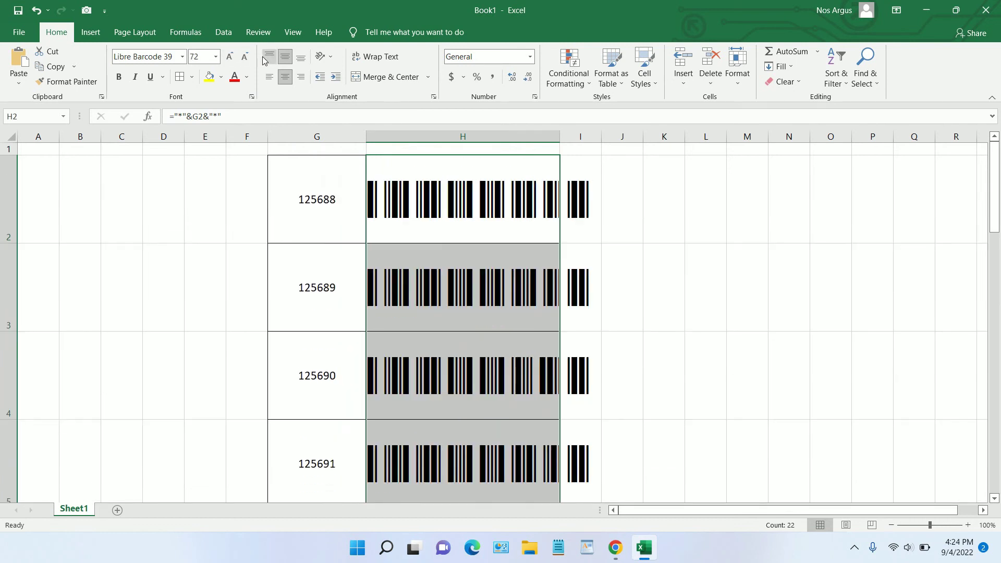
drag(561, 136, 625, 146)
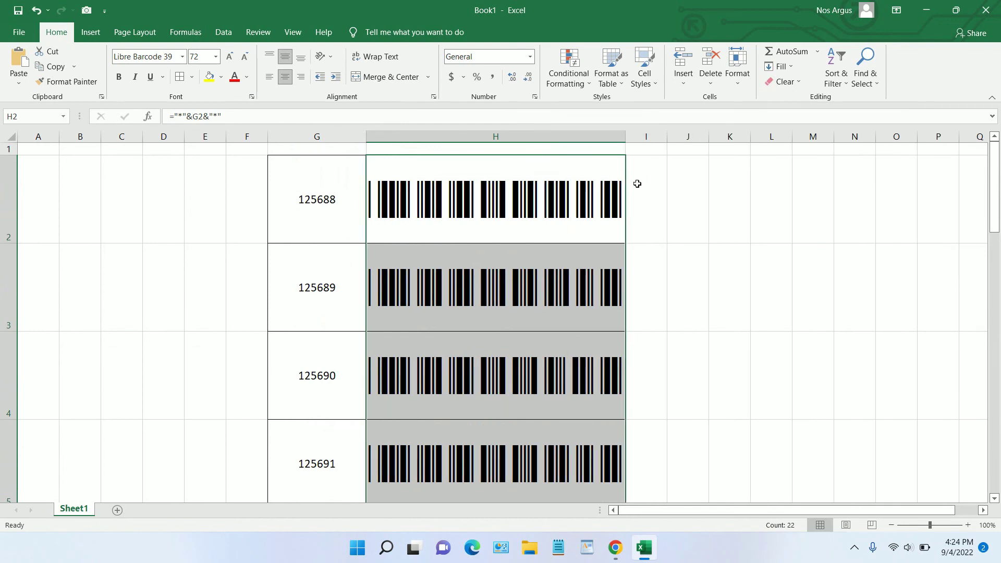
- Deselect the barcodes and check cell H2's font settings
click(652, 173)
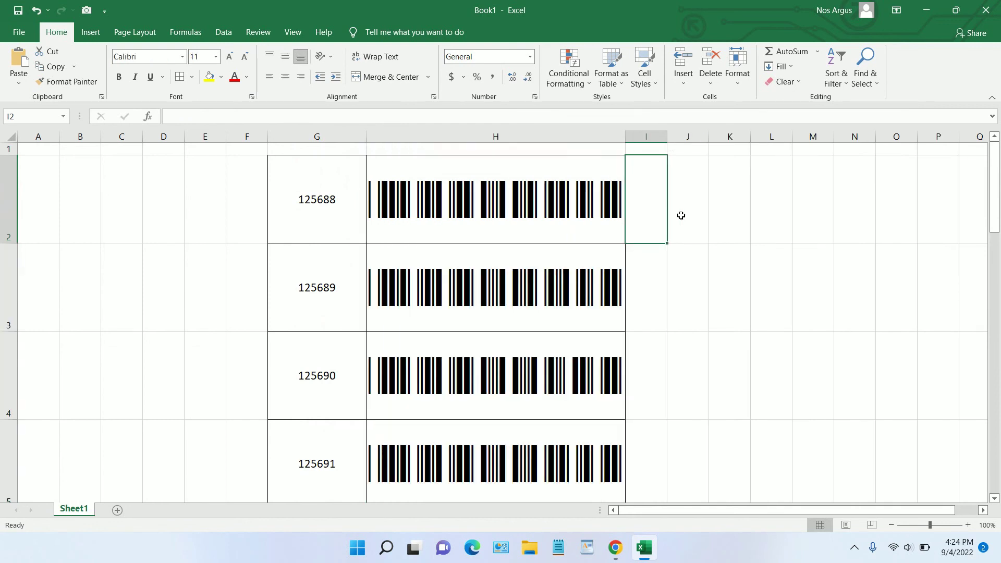
click(248, 59)
click(509, 172)
- Resize the column H barcodes to 24 pt and make row 1 shorter
click(499, 142)
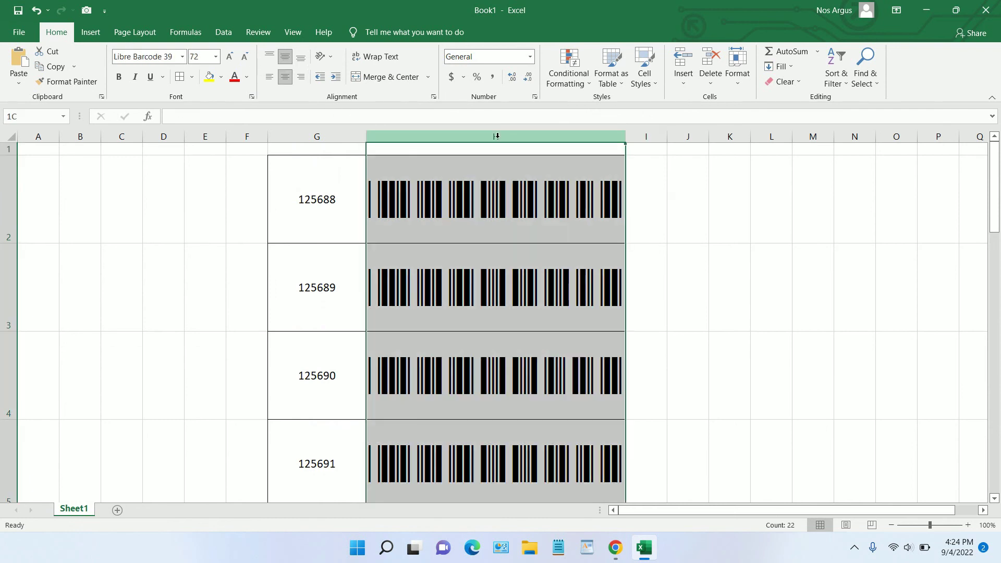
click(248, 60)
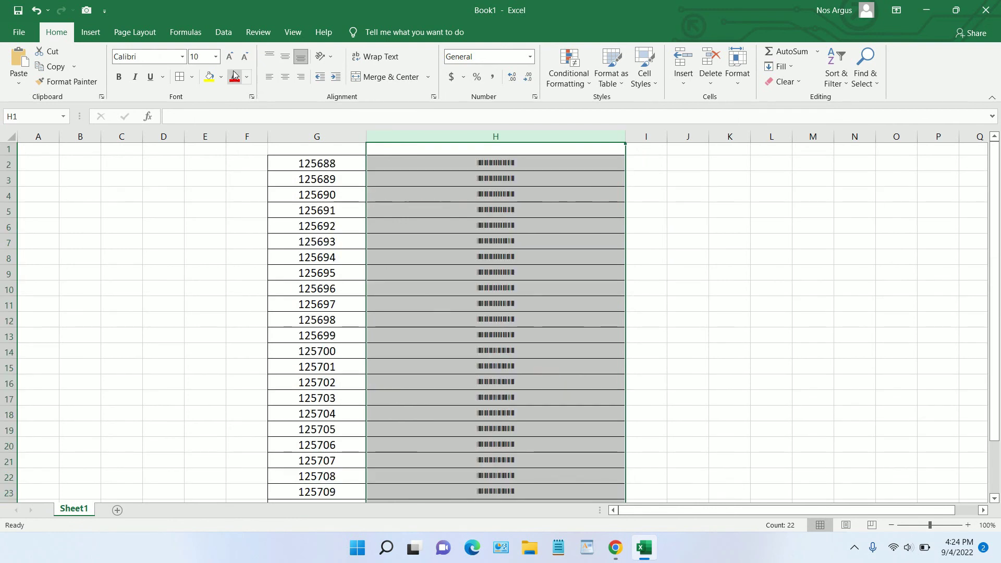
click(229, 63)
click(229, 63)
click(229, 64)
click(229, 63)
click(229, 63)
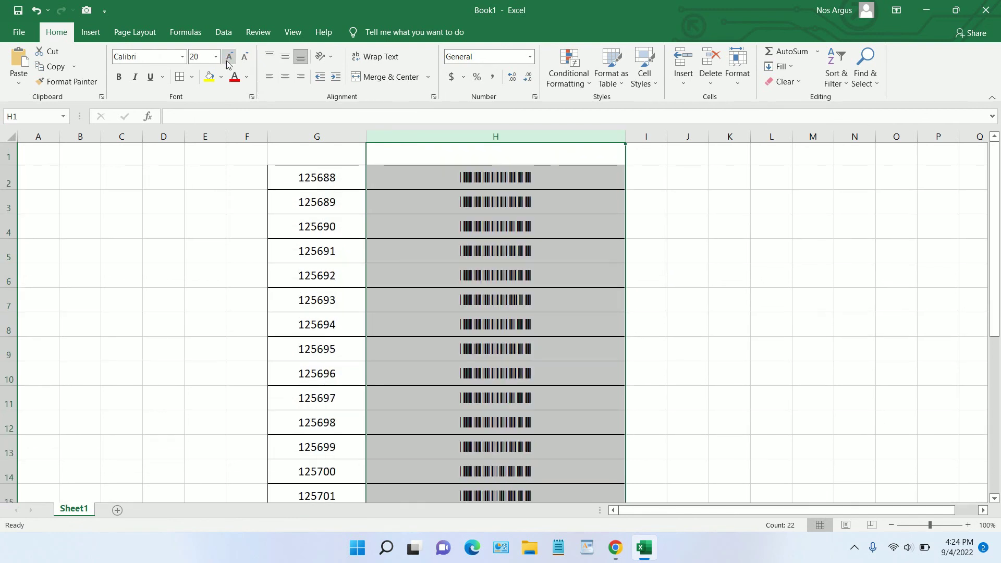
click(229, 63)
click(228, 63)
click(229, 63)
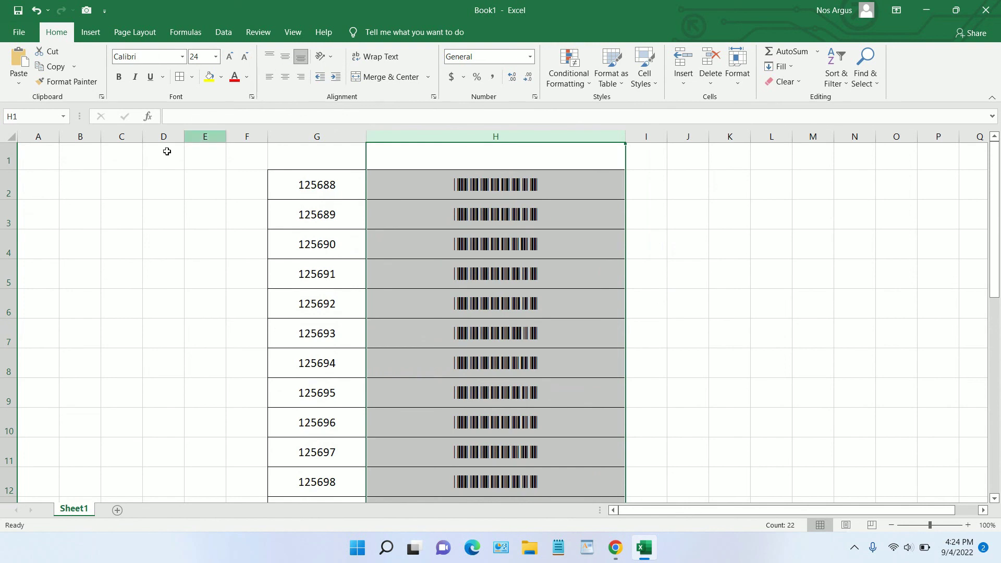
drag(17, 170, 18, 150)
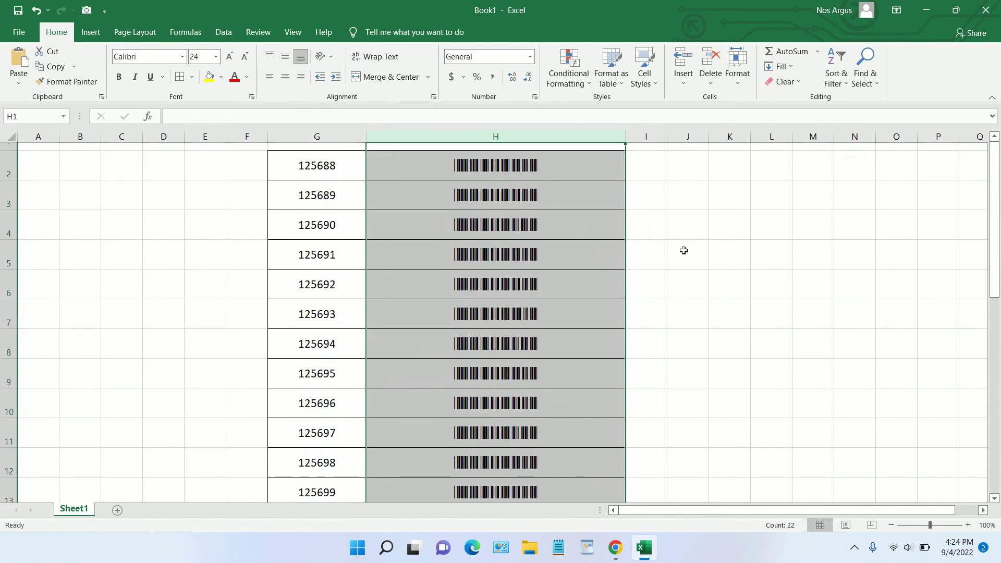
click(723, 259)
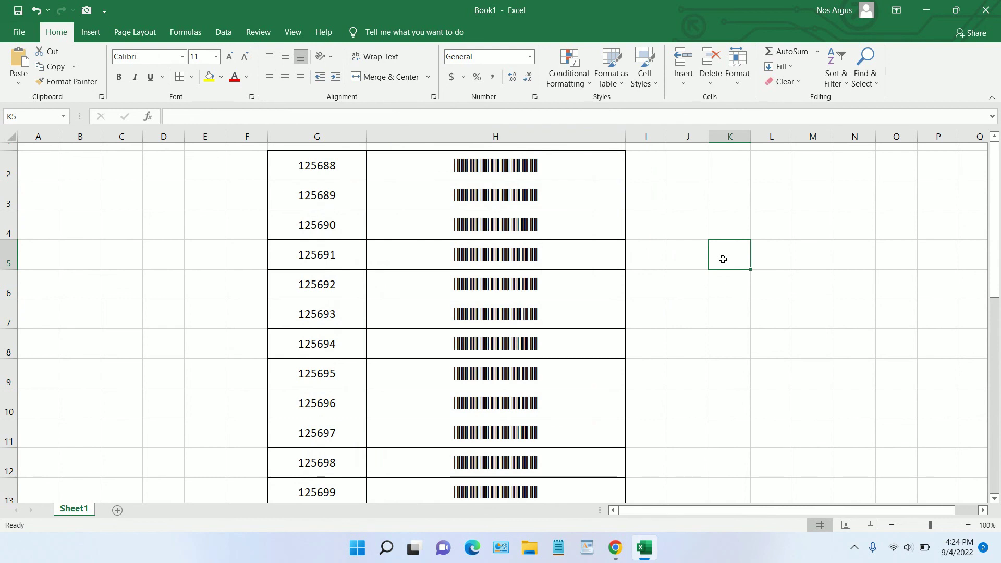